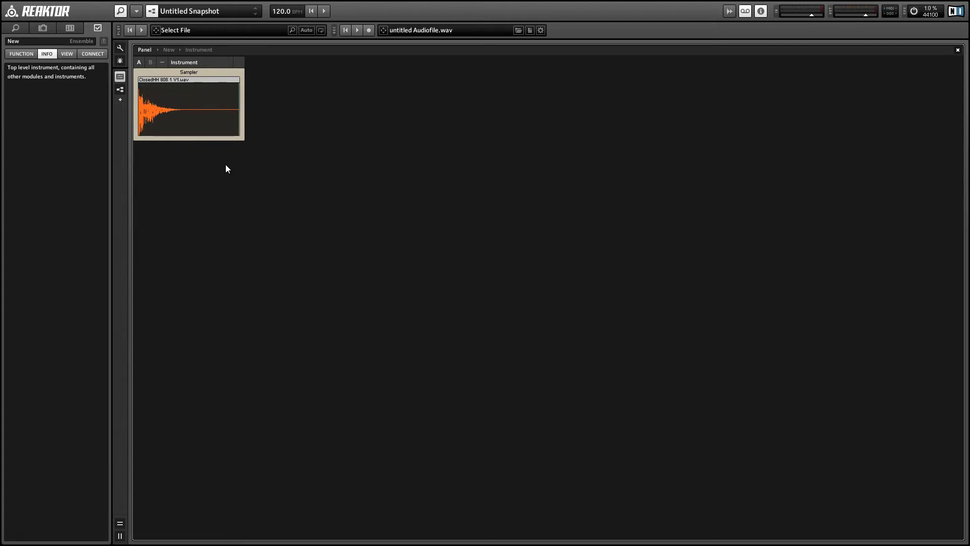
Show the snapshot lists in the sidebar beside the empty L/R instrument structure.
{"action": "key", "text": "F6"}
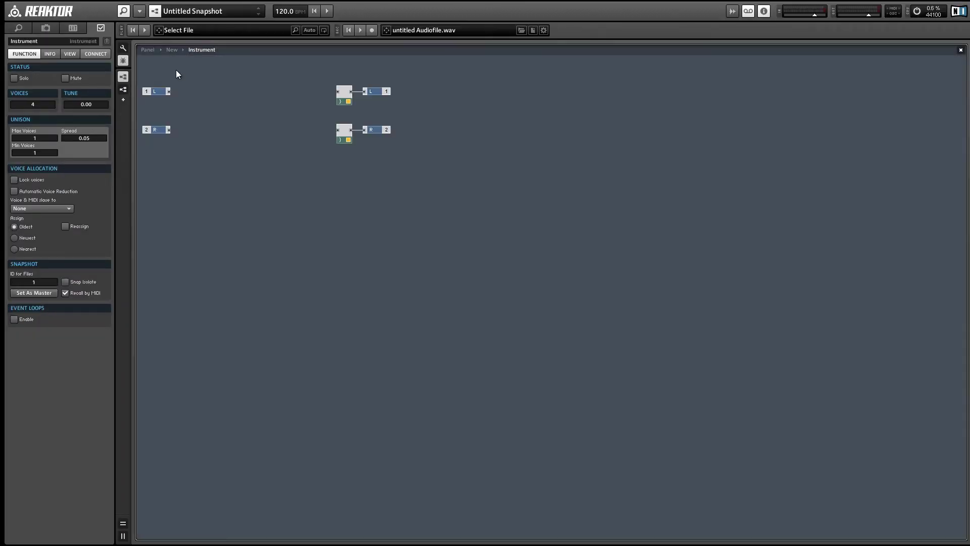
Shift the voice combiners and L/R outputs rightward, leaving space after the L and R inputs.
{"action": "left_click_drag", "start_coordinate": [425, 184], "coordinate": [704, 99]}
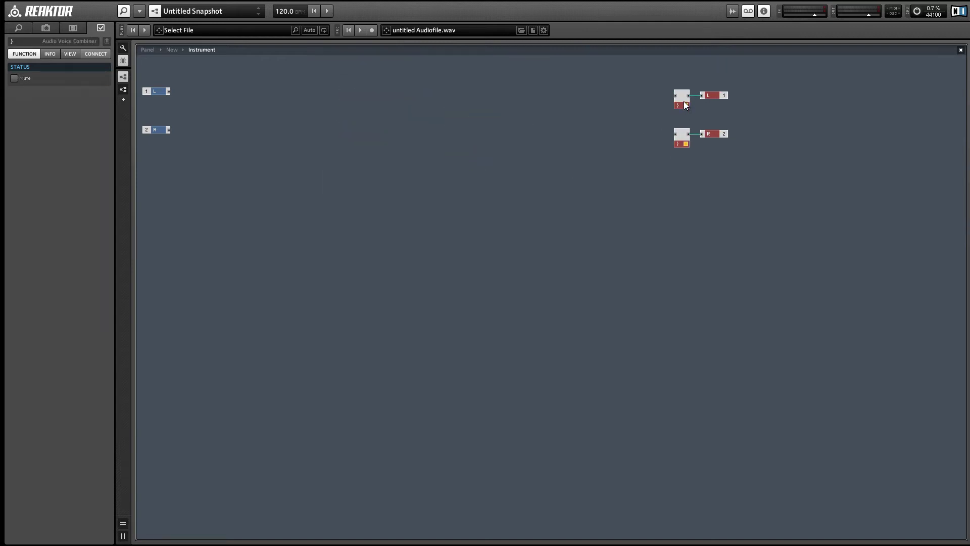
{"action": "left_click", "coordinate": [605, 116]}
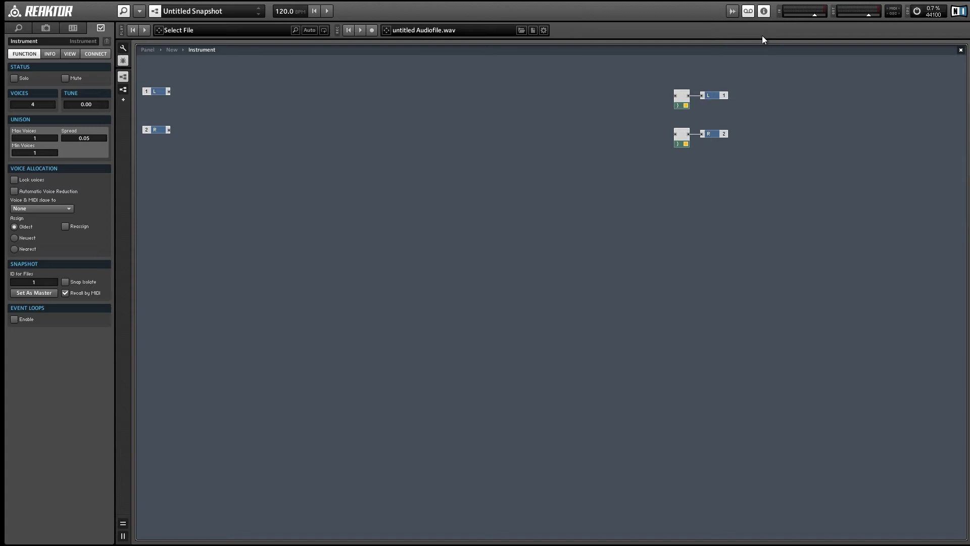
Insert a Sampler module near the structure's centre and open its Sample Map Editor.
{"action": "right_click", "coordinate": [523, 86]}
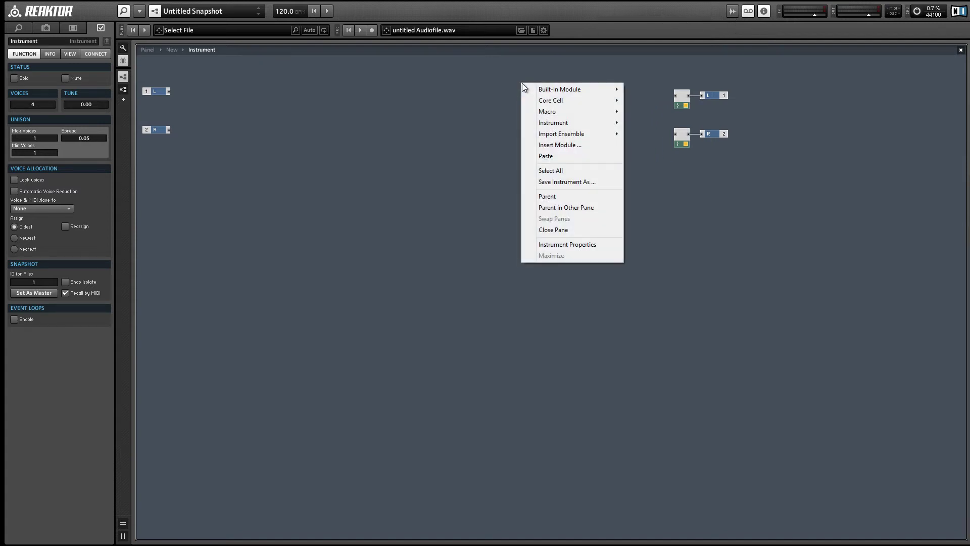
{"action": "mouse_move", "coordinate": [531, 89]}
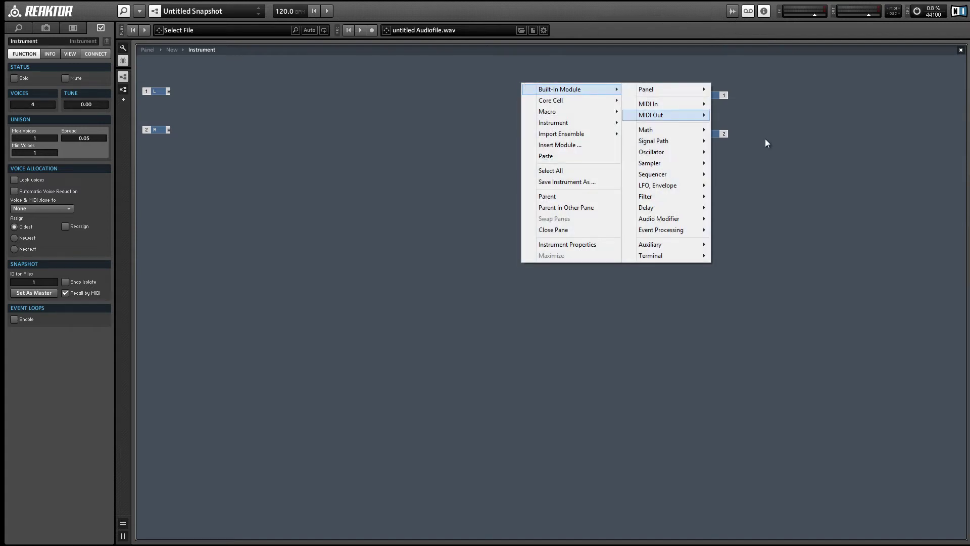
{"action": "mouse_move", "coordinate": [672, 163]}
{"action": "left_click", "coordinate": [735, 162]}
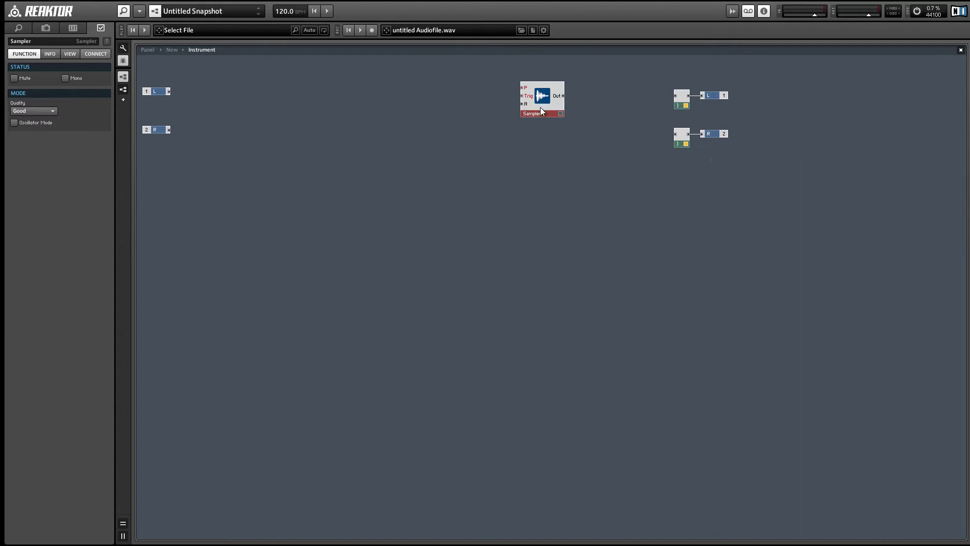
{"action": "left_click_drag", "start_coordinate": [542, 113], "coordinate": [520, 135]}
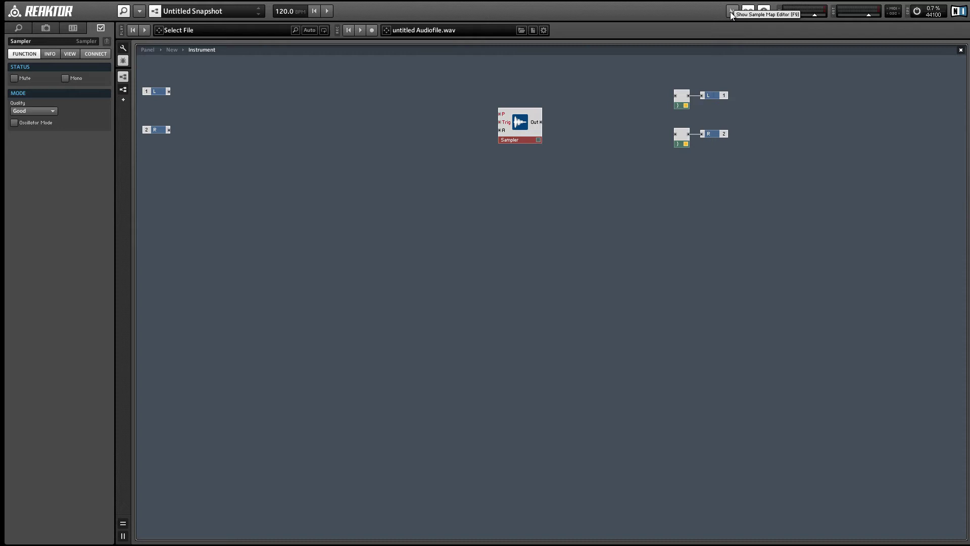
{"action": "left_click", "coordinate": [731, 12]}
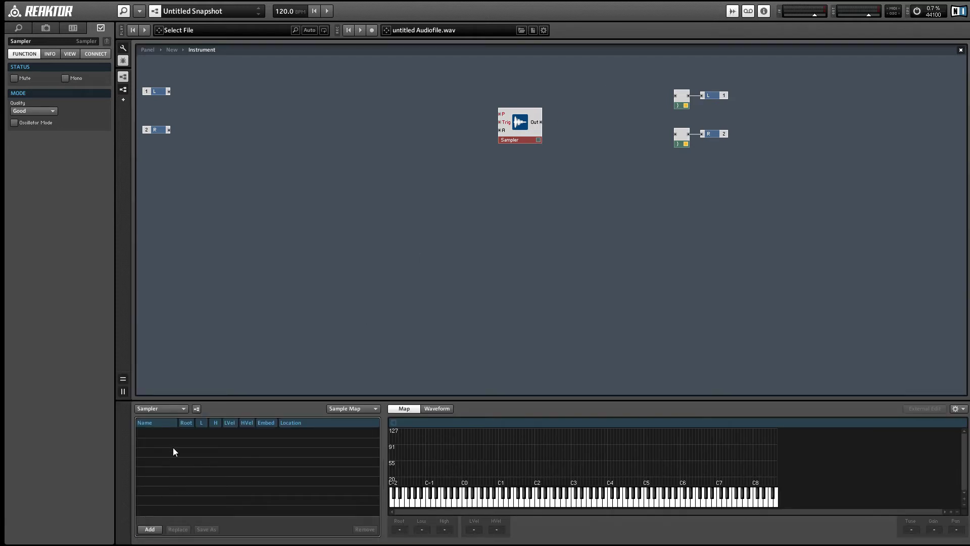
Load Snare 808 1–8.wav from the Explorer Snare folder into Reaktor's sample map.
{"action": "key", "text": "F11"}
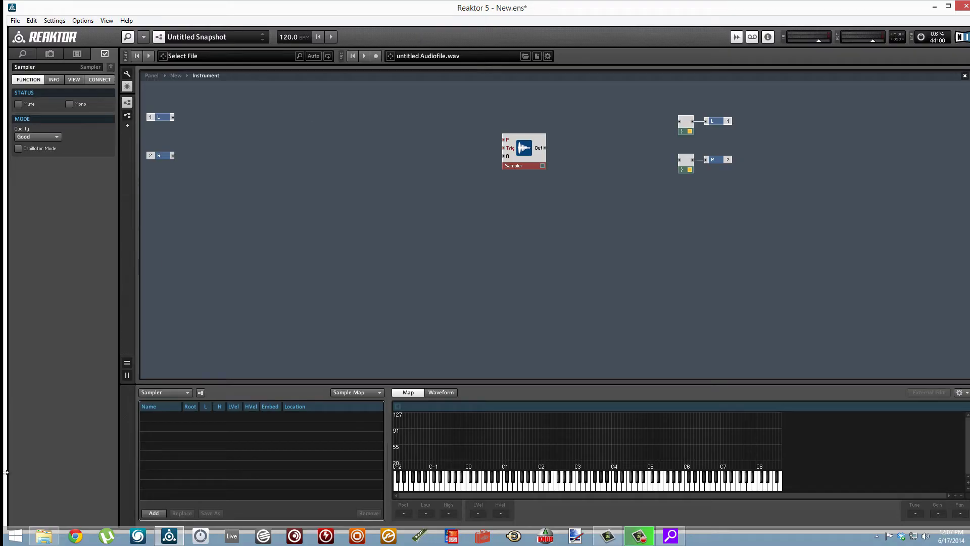
{"action": "left_click", "coordinate": [46, 537]}
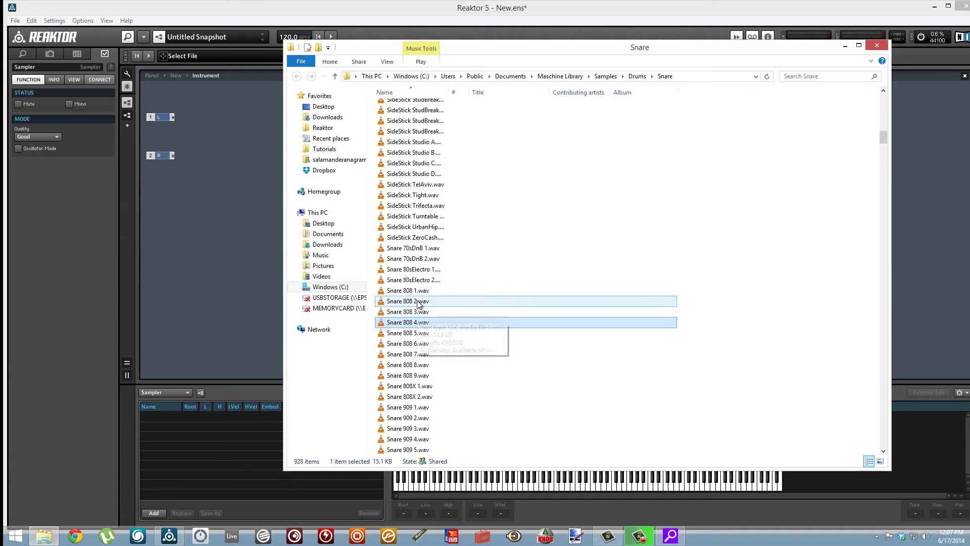
{"action": "left_click", "coordinate": [417, 365], "text": "shift"}
{"action": "left_click_drag", "start_coordinate": [418, 364], "coordinate": [187, 444]}
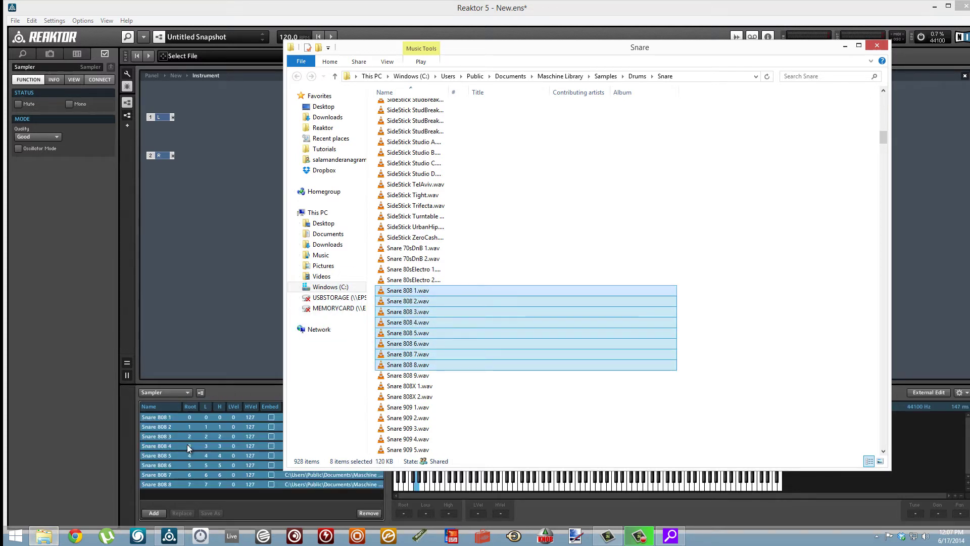
{"action": "left_click", "coordinate": [645, 31]}
{"action": "key", "text": "F11"}
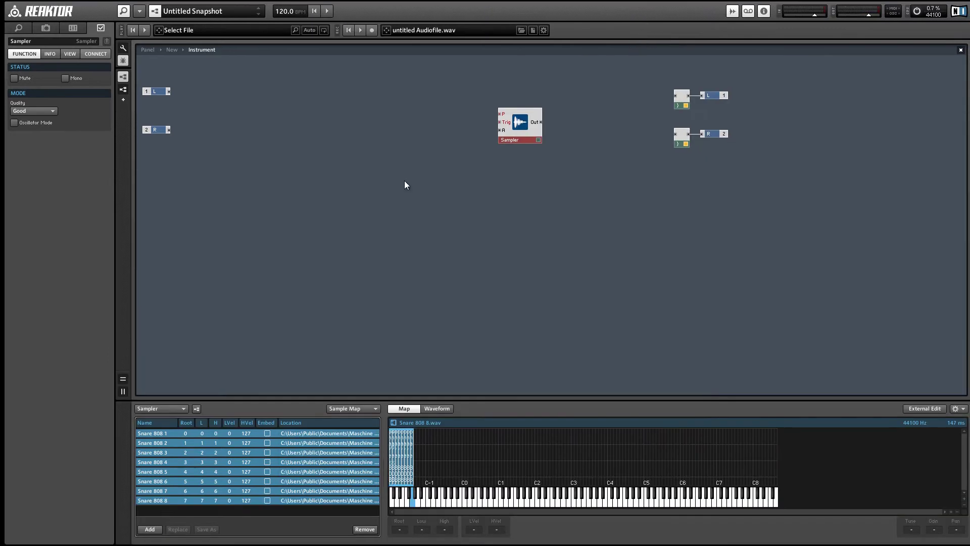
{"action": "left_click", "coordinate": [233, 508]}
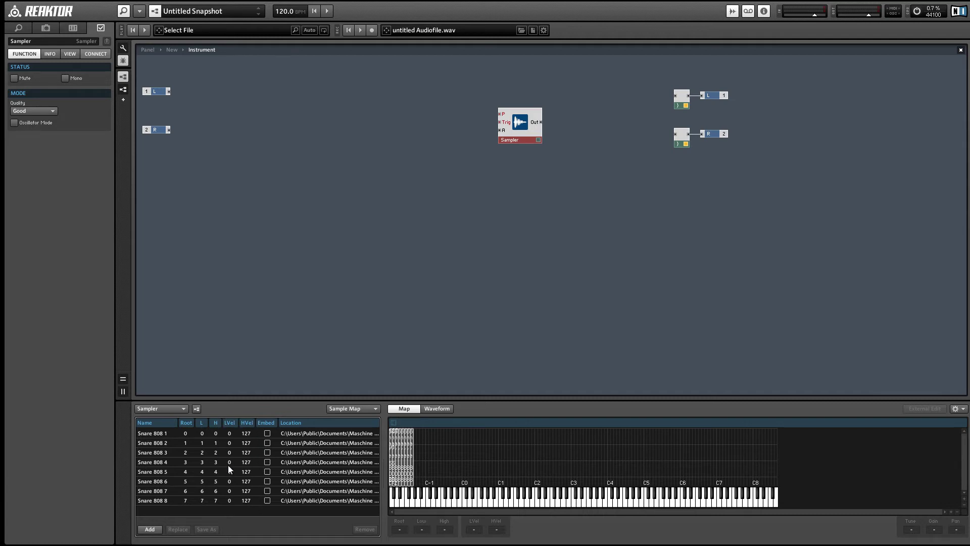
Map Snare 808 samples 1–4 onto key 48.
{"action": "left_click", "coordinate": [203, 434]}
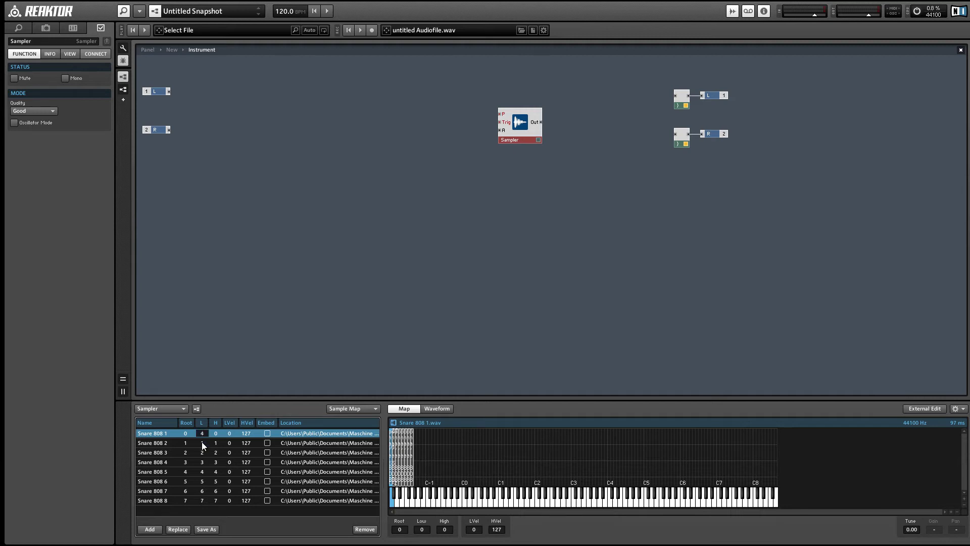
{"action": "type", "text": "48"}
{"action": "key", "text": "Return"}
{"action": "left_click", "coordinate": [201, 445]}
{"action": "type", "text": "48"}
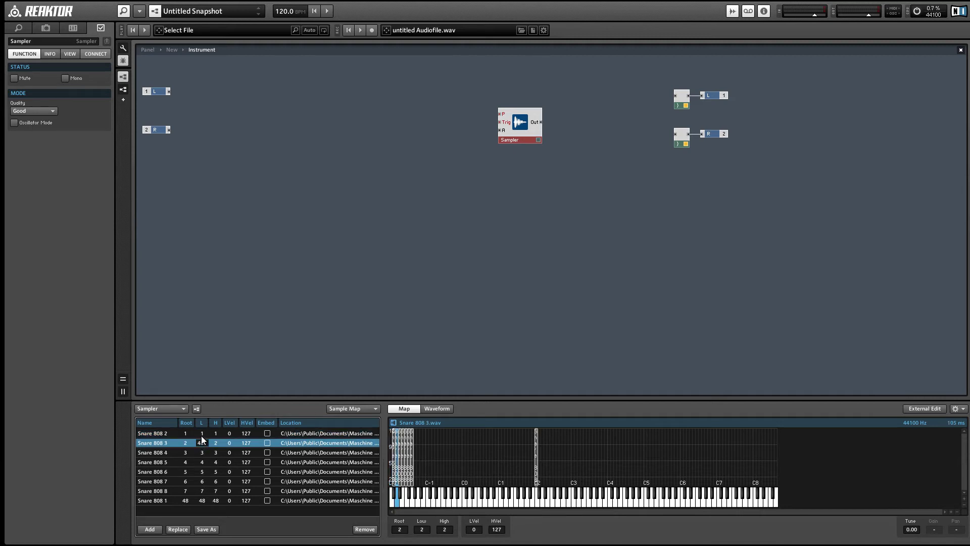
{"action": "key", "text": "Return"}
{"action": "left_click", "coordinate": [201, 433]}
{"action": "type", "text": "48"}
{"action": "key", "text": "Return"}
{"action": "left_click", "coordinate": [199, 433]}
{"action": "type", "text": "48"}
{"action": "key", "text": "Return"}
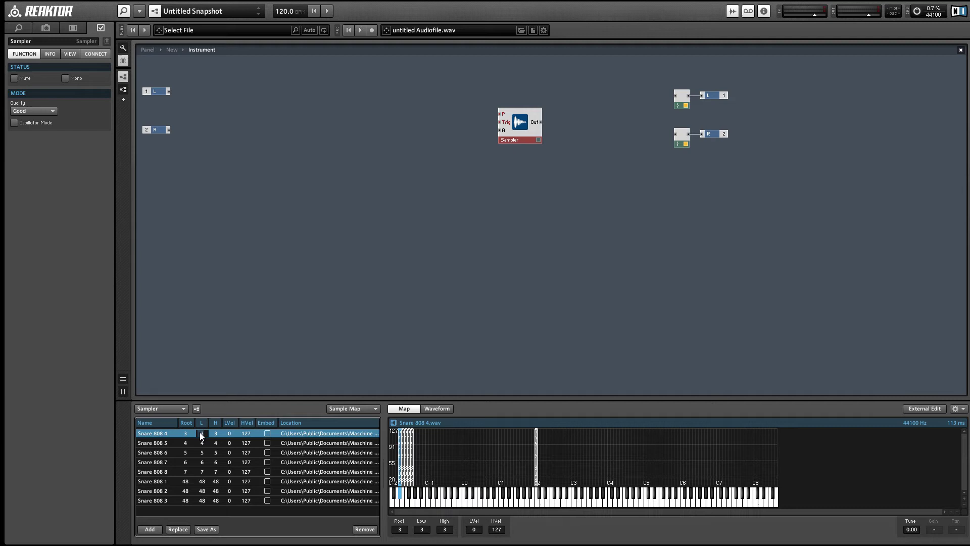
Map Snare 808 samples 5–8 onto key 48.
{"action": "left_click", "coordinate": [201, 438]}
{"action": "type", "text": "48"}
{"action": "key", "text": "Return"}
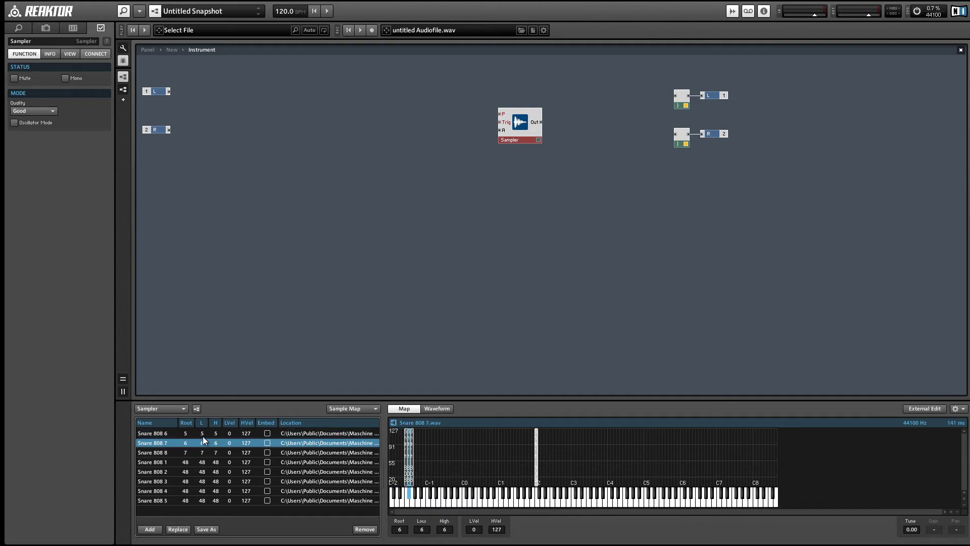
{"action": "left_click", "coordinate": [202, 433]}
{"action": "type", "text": "48"}
{"action": "key", "text": "Return"}
{"action": "left_click", "coordinate": [201, 433]}
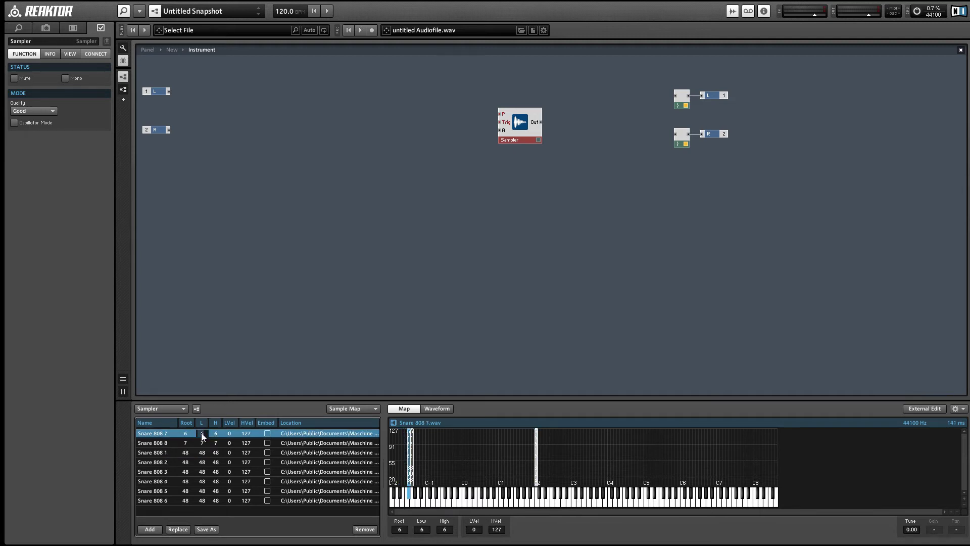
{"action": "type", "text": "48"}
{"action": "key", "text": "Return"}
{"action": "left_click", "coordinate": [202, 433]}
{"action": "type", "text": "4"}
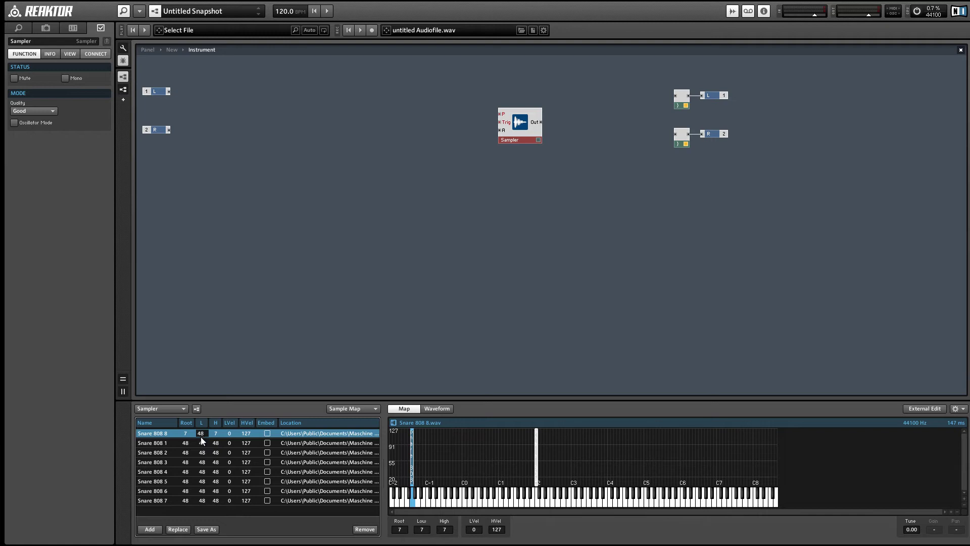
{"action": "key", "text": "Return"}
{"action": "left_click", "coordinate": [205, 446]}
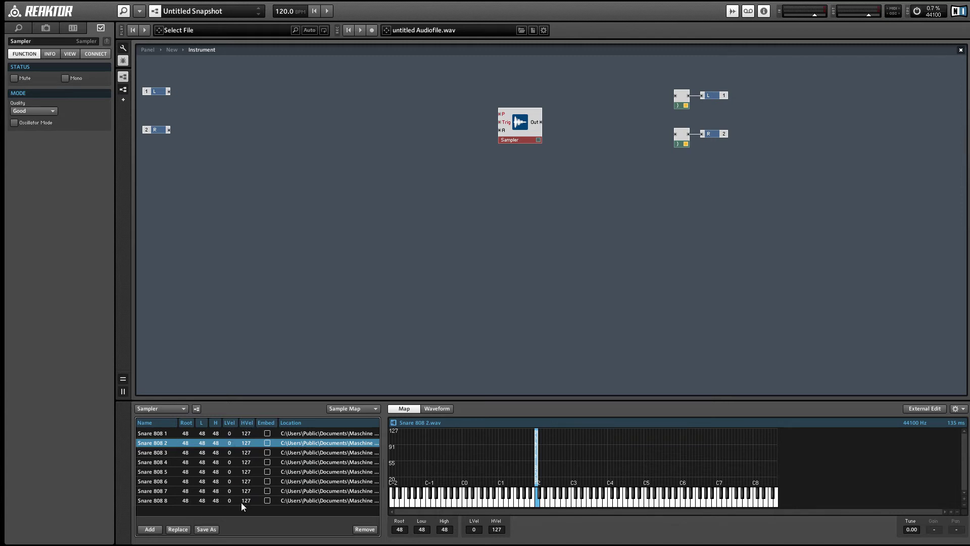
Set the low velocities of Snare 808 2–8 to 15, 30, 45, 60, 75, 90 and 105.
{"action": "left_click", "coordinate": [245, 433]}
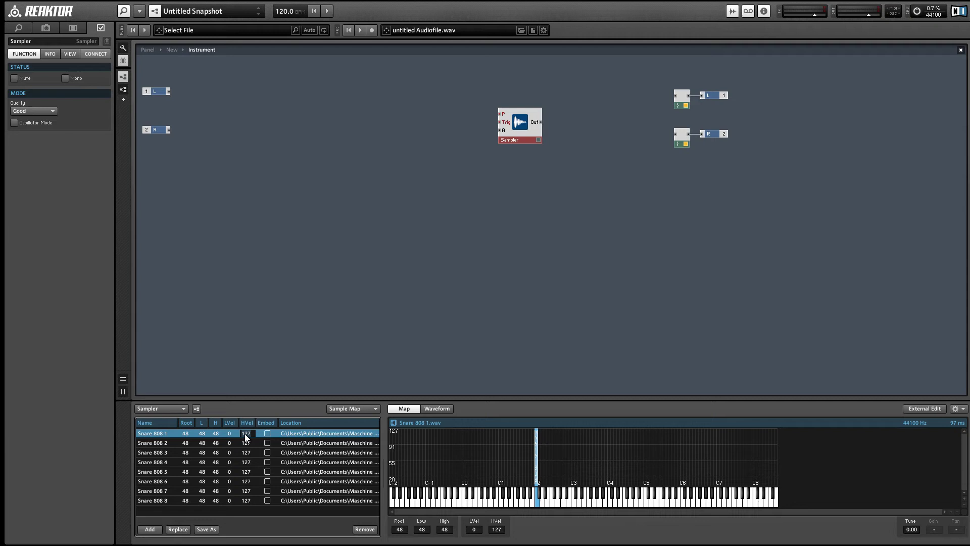
{"action": "left_click", "coordinate": [232, 443]}
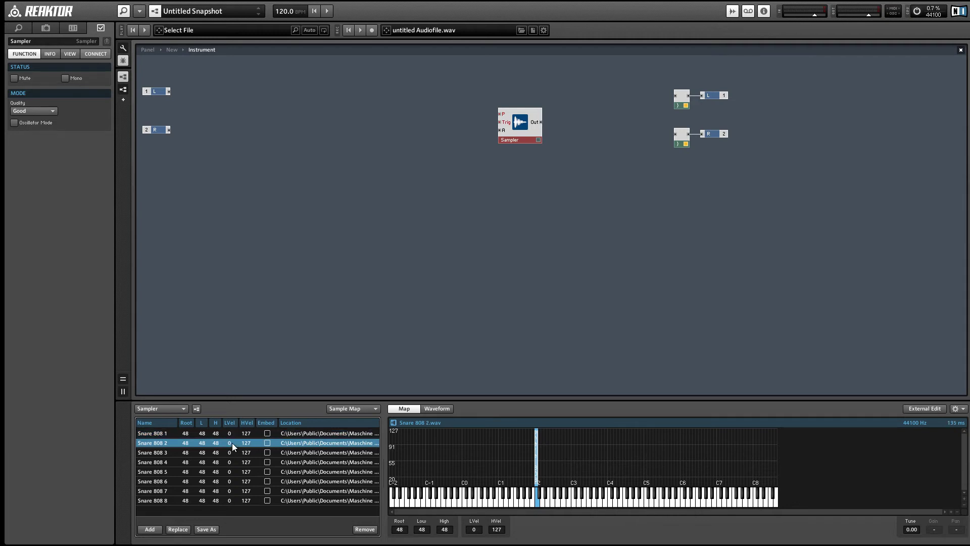
{"action": "type", "text": "15"}
{"action": "left_click", "coordinate": [228, 454]}
{"action": "type", "text": "3"}
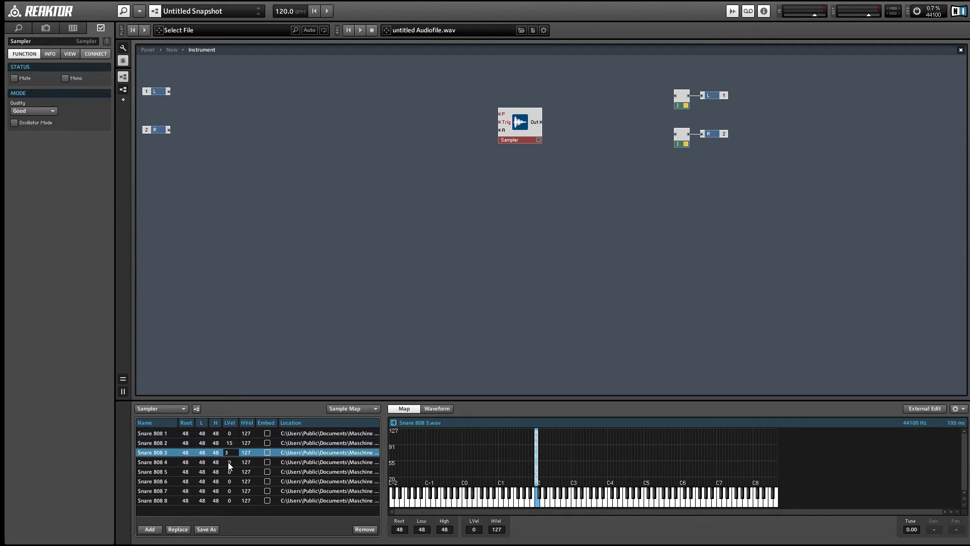
{"action": "type", "text": "0"}
{"action": "left_click", "coordinate": [228, 462]}
{"action": "type", "text": "45"}
{"action": "left_click", "coordinate": [231, 474]}
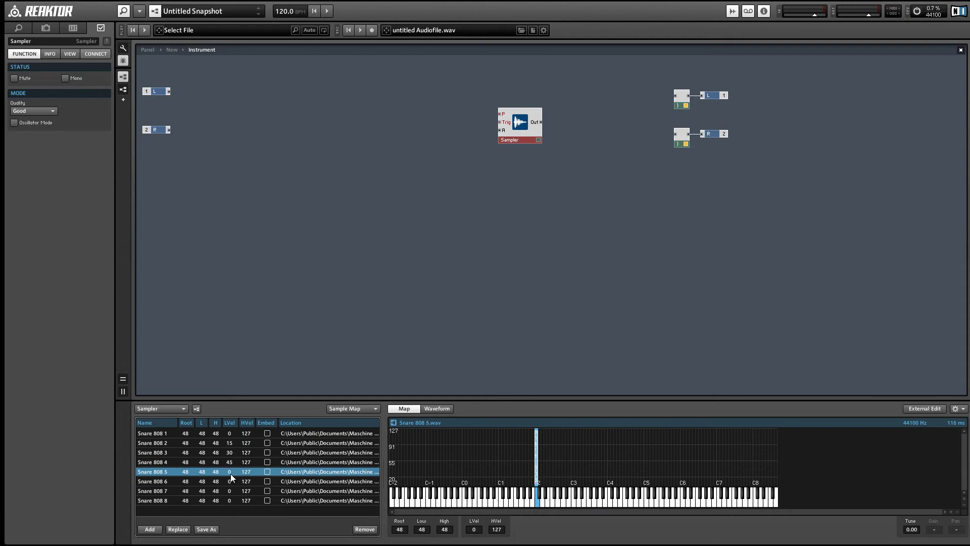
{"action": "type", "text": "60"}
{"action": "left_click", "coordinate": [226, 481]}
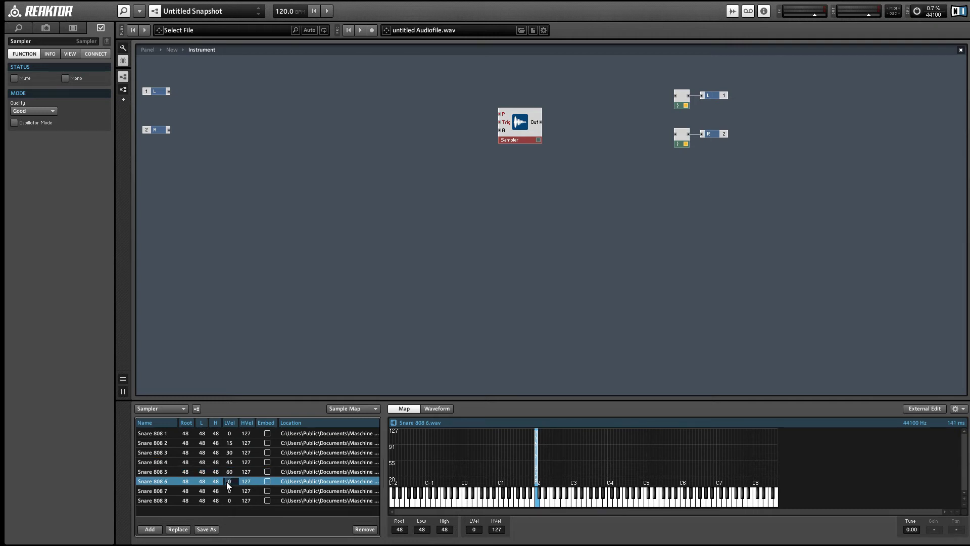
{"action": "type", "text": "75"}
{"action": "left_click", "coordinate": [230, 490]}
{"action": "type", "text": "9"}
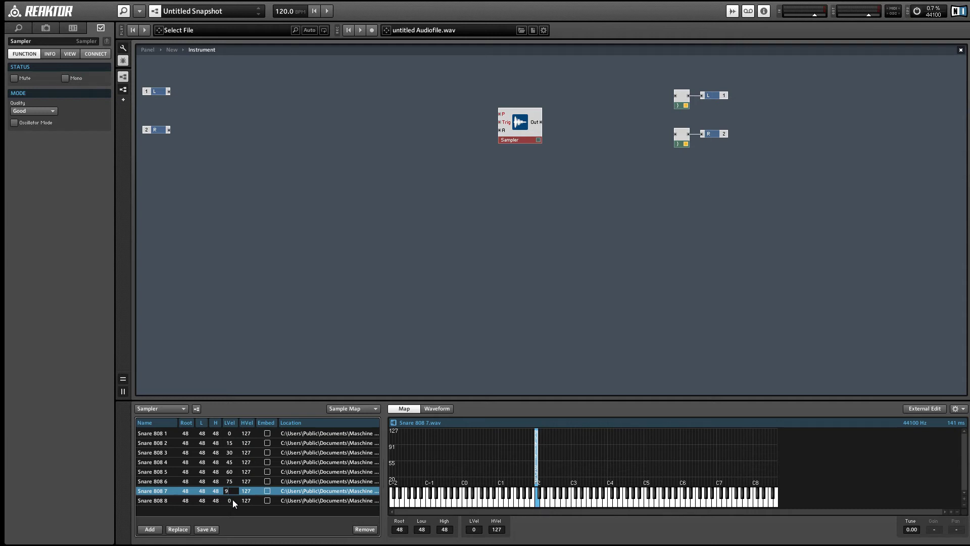
{"action": "type", "text": "0"}
{"action": "left_click", "coordinate": [232, 499]}
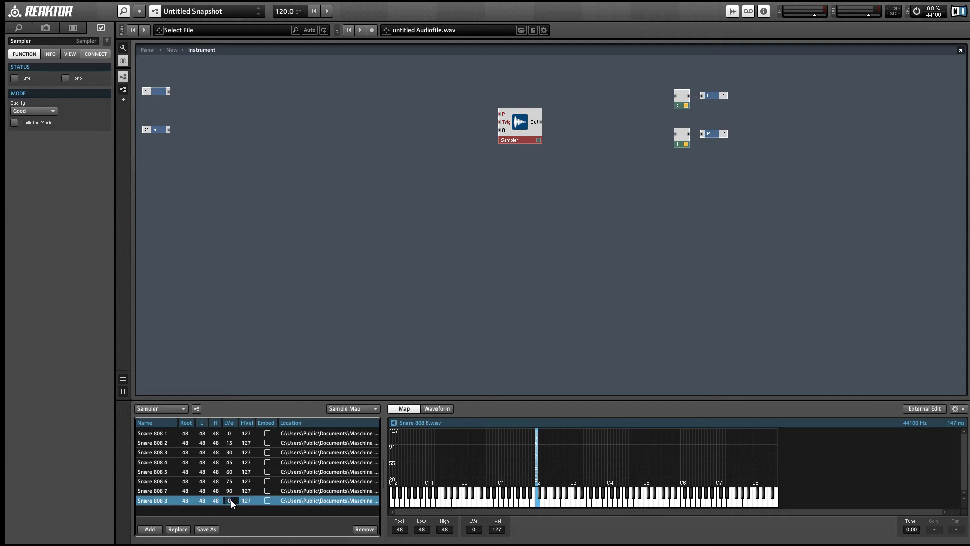
{"action": "type", "text": "105"}
Set high velocities 14, 29, 44, 59, 74, 89, 104 for samples 1–7, leaving sample 8 at 127.
{"action": "left_click", "coordinate": [248, 432]}
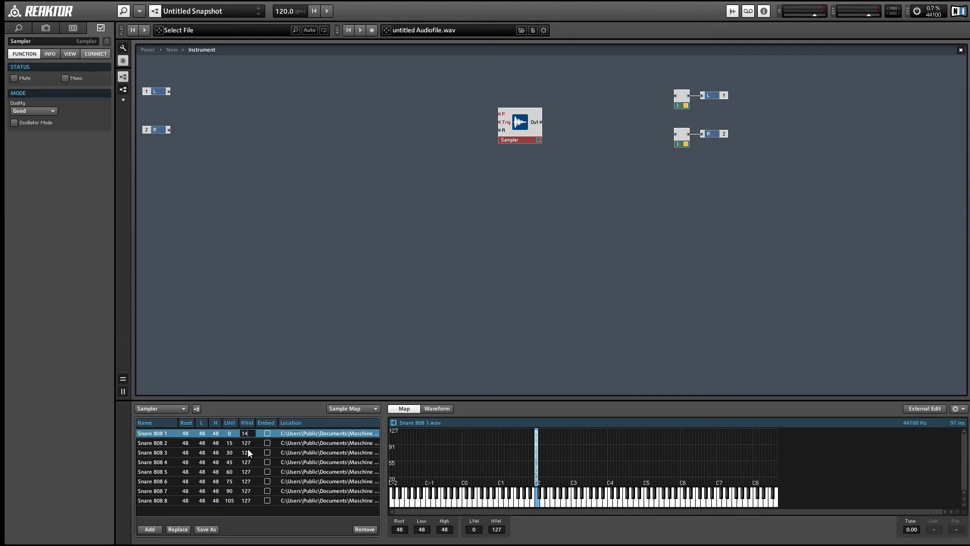
{"action": "left_click", "coordinate": [248, 443]}
{"action": "type", "text": "29"}
{"action": "left_click", "coordinate": [246, 452]}
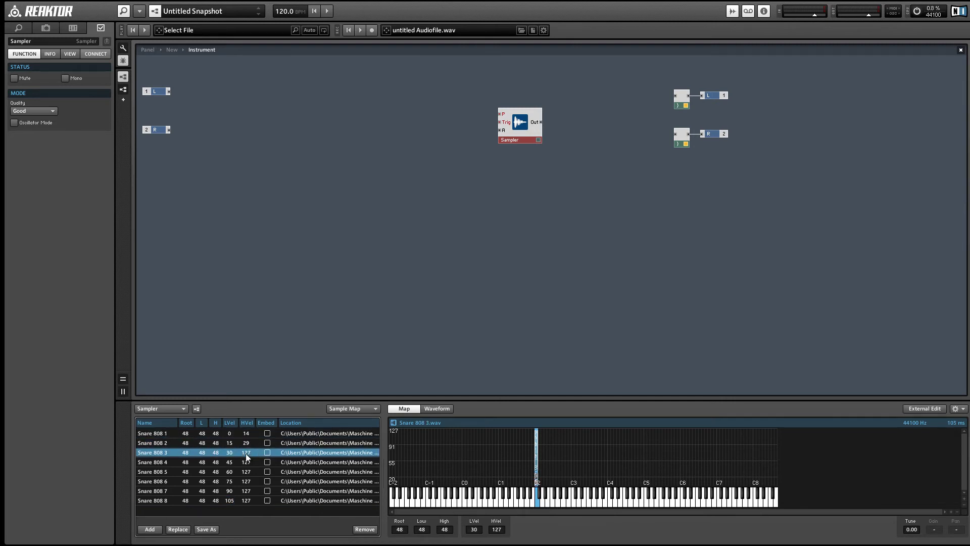
{"action": "type", "text": "44"}
{"action": "left_click", "coordinate": [247, 462]}
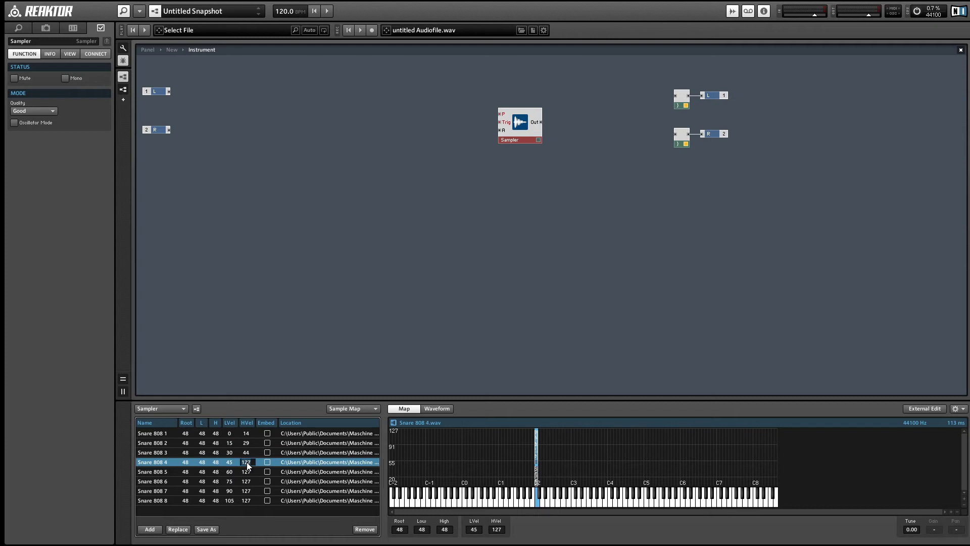
{"action": "type", "text": "59"}
{"action": "left_click", "coordinate": [247, 472]}
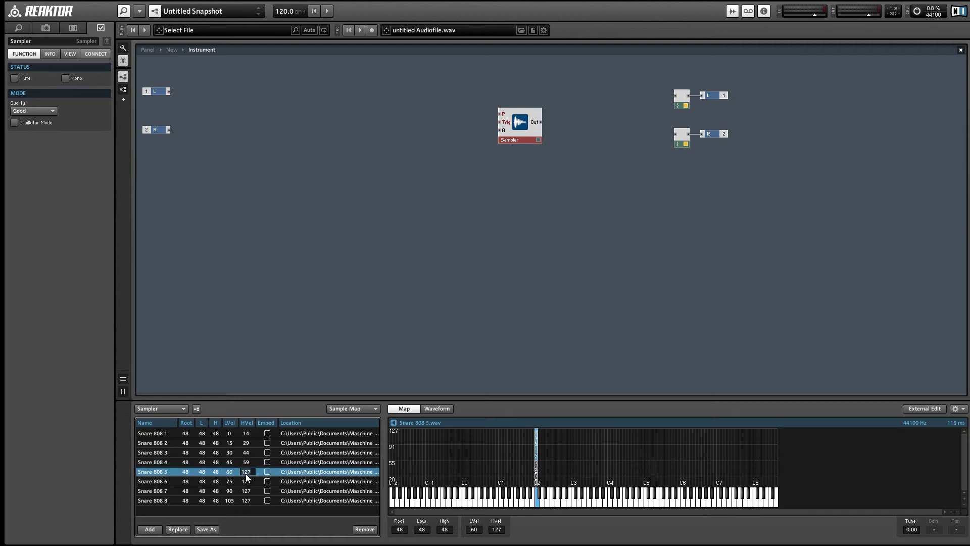
{"action": "left_click", "coordinate": [246, 481]}
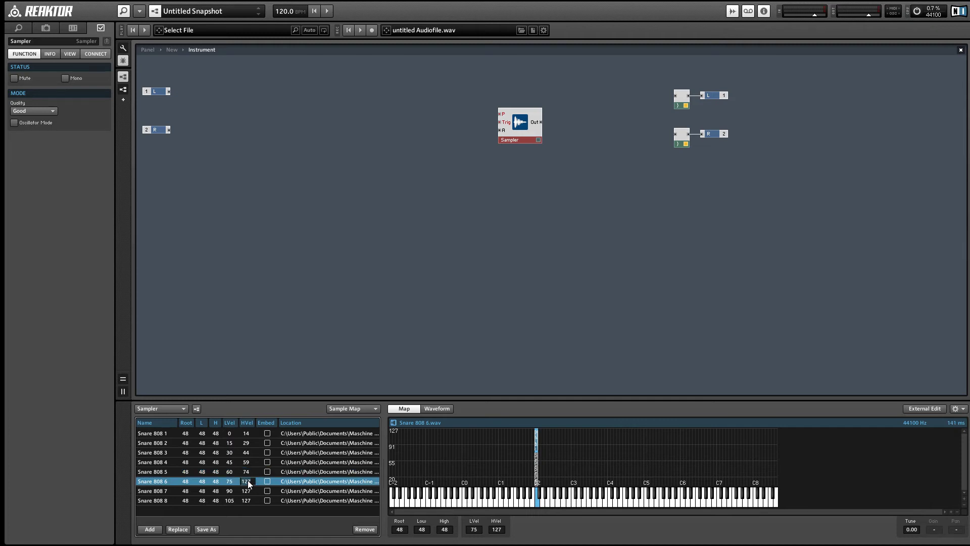
{"action": "type", "text": "89"}
{"action": "left_click", "coordinate": [249, 491]}
{"action": "type", "text": "1"}
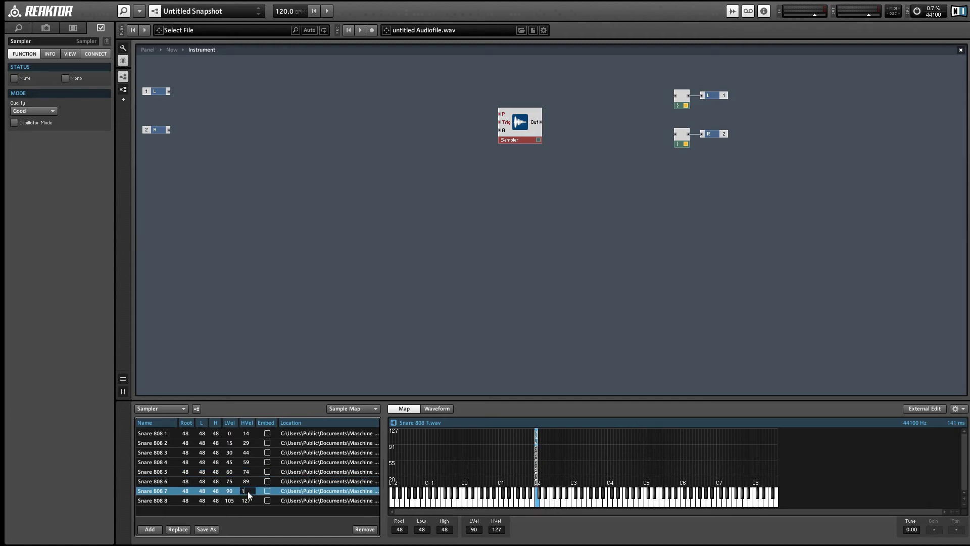
{"action": "type", "text": "04"}
{"action": "left_click", "coordinate": [245, 473]}
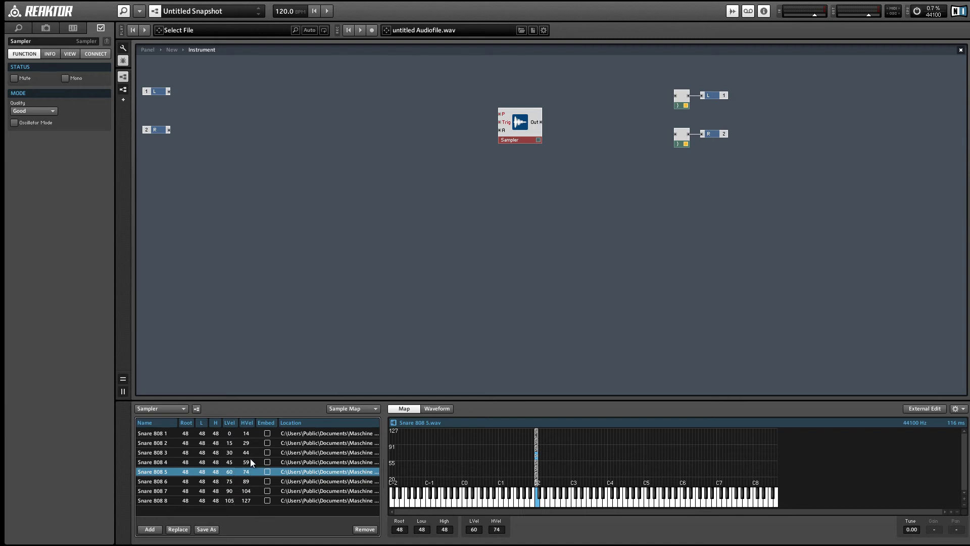
{"action": "left_click", "coordinate": [381, 284]}
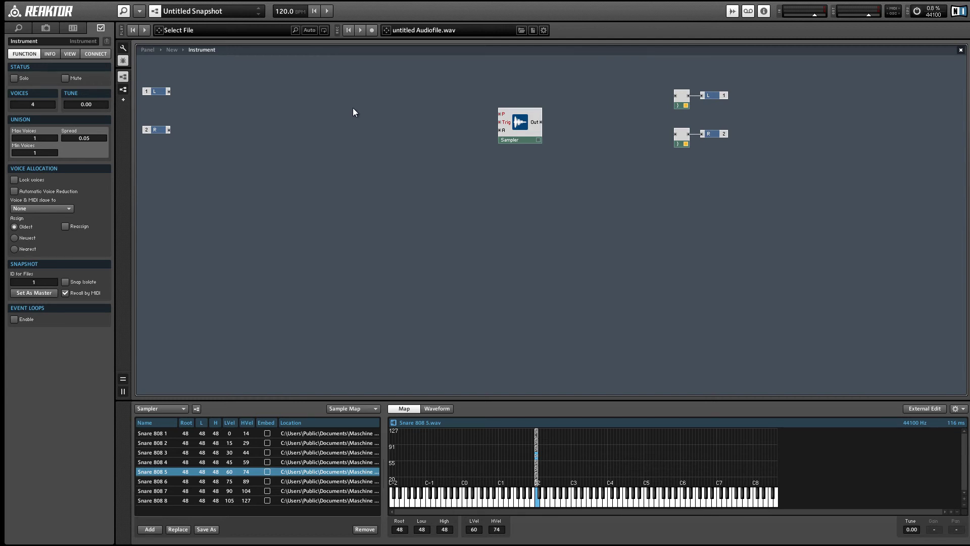
Add a NotePitch MIDI input module beside the Sampler's pitch input.
{"action": "right_click", "coordinate": [331, 107]}
{"action": "mouse_move", "coordinate": [341, 113]}
{"action": "mouse_move", "coordinate": [458, 128]}
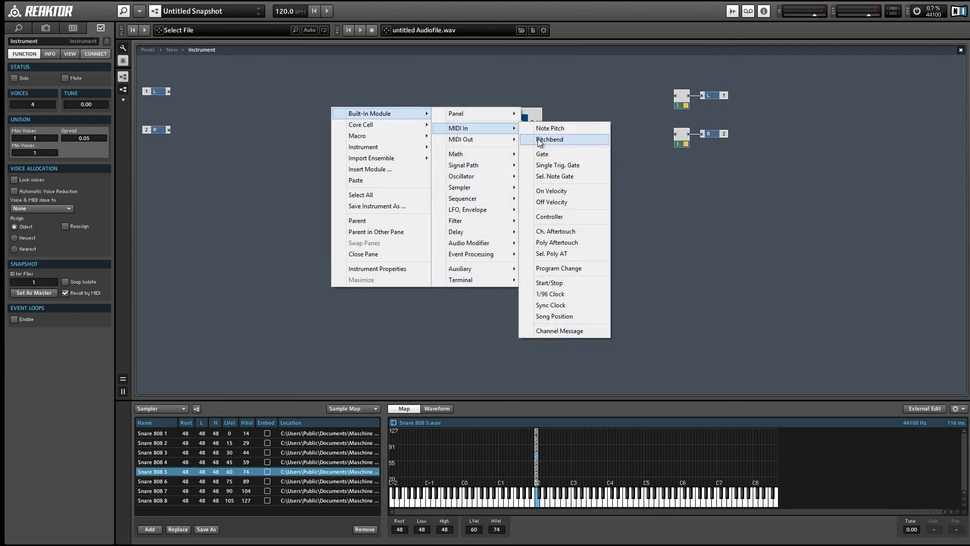
{"action": "left_click", "coordinate": [550, 128]}
{"action": "left_click_drag", "start_coordinate": [374, 108], "coordinate": [488, 116]}
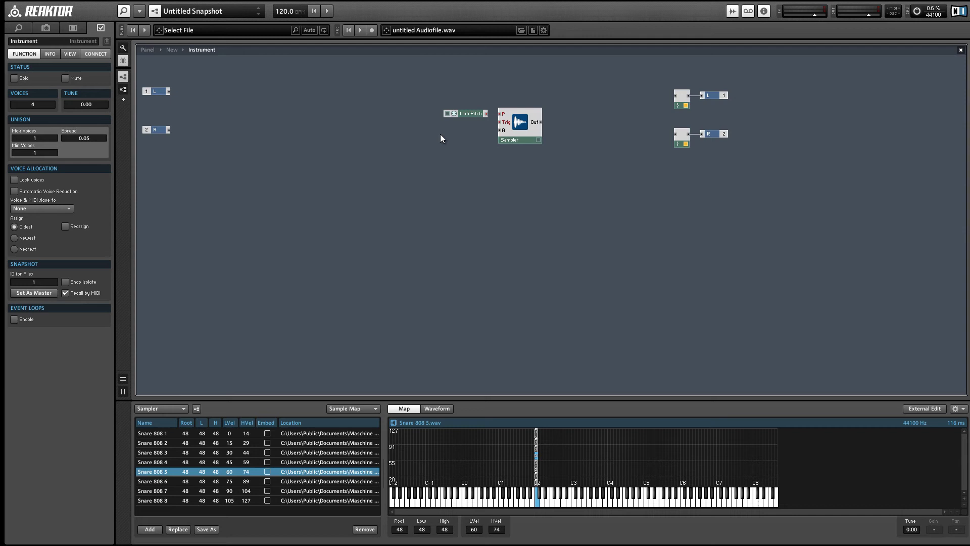
Add a Gate MIDI input module to the left of the Sampler.
{"action": "right_click", "coordinate": [412, 142]}
{"action": "mouse_move", "coordinate": [455, 147]}
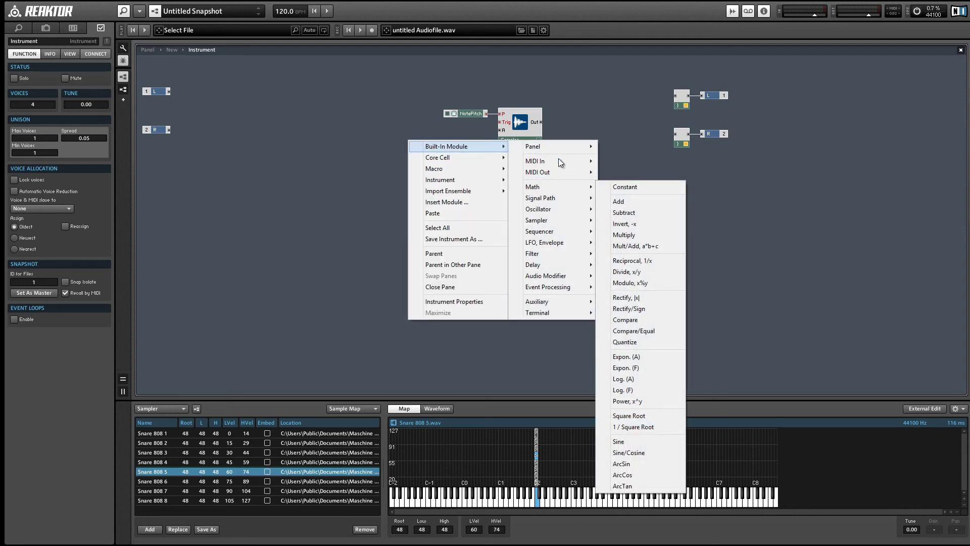
{"action": "mouse_move", "coordinate": [558, 159]}
{"action": "left_click", "coordinate": [637, 187]}
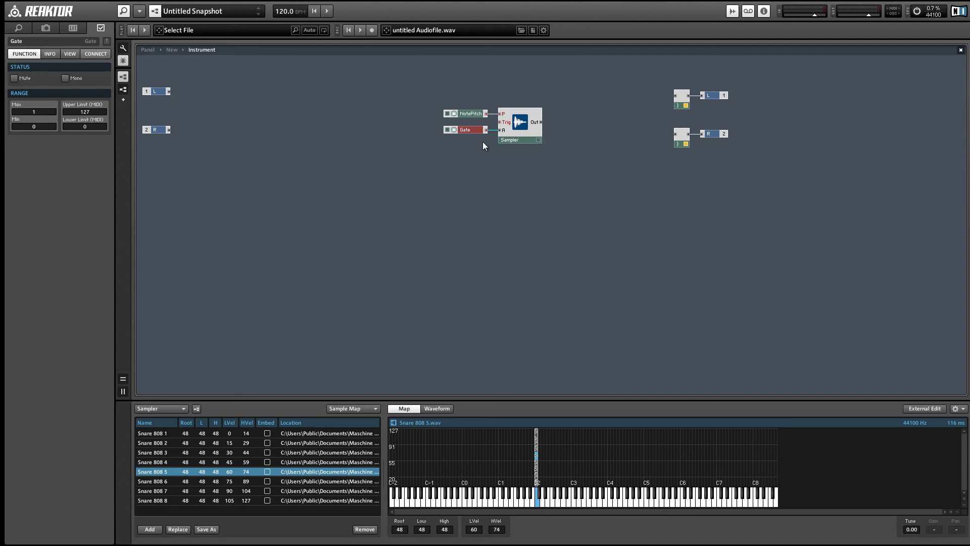
{"action": "left_click_drag", "start_coordinate": [326, 134], "coordinate": [236, 135]}
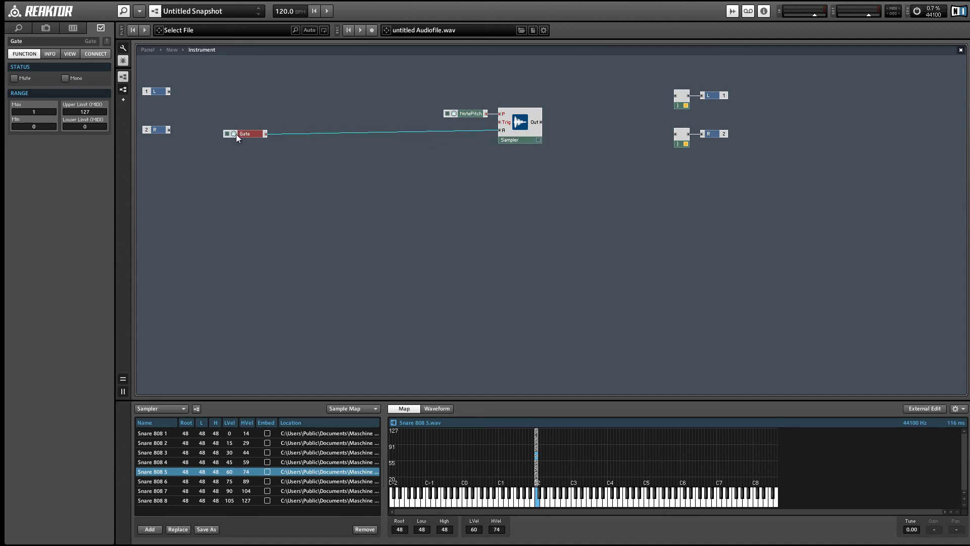
Insert a Separator wired Gate → Separator In and Separator Hi → Sampler Trig.
{"action": "right_click", "coordinate": [285, 147]}
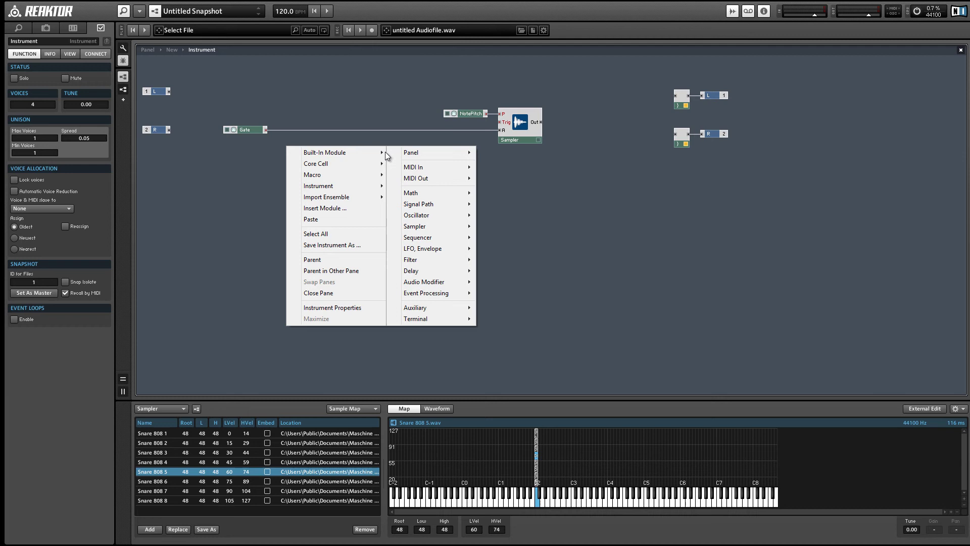
{"action": "mouse_move", "coordinate": [444, 294]}
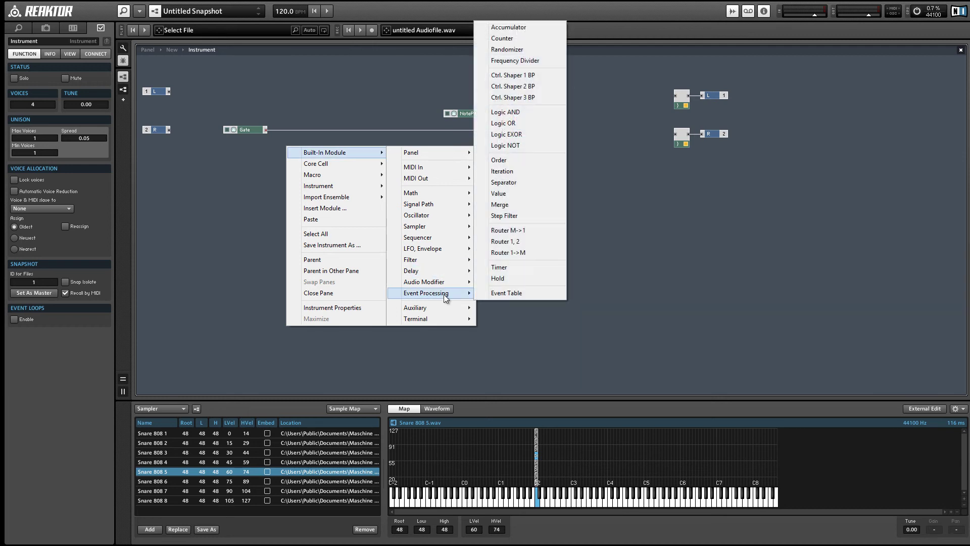
{"action": "left_click", "coordinate": [525, 182]}
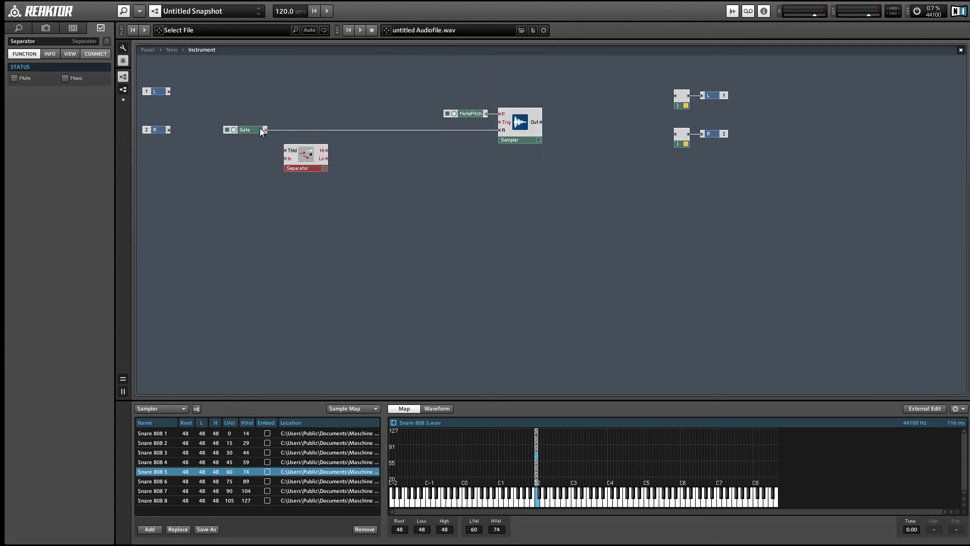
{"action": "left_click_drag", "start_coordinate": [279, 152], "coordinate": [499, 131]}
{"action": "left_click_drag", "start_coordinate": [312, 168], "coordinate": [304, 145]}
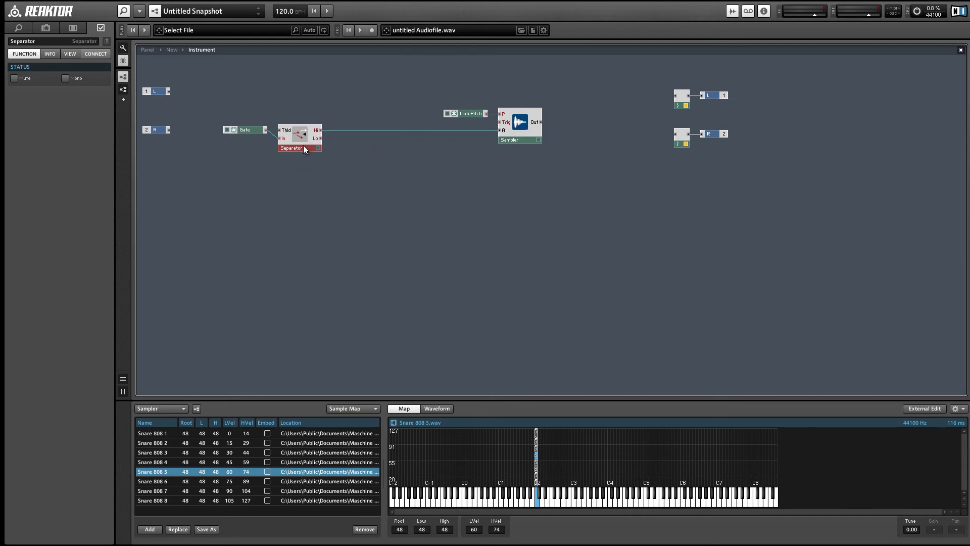
{"action": "left_click_drag", "start_coordinate": [245, 136], "coordinate": [246, 138]}
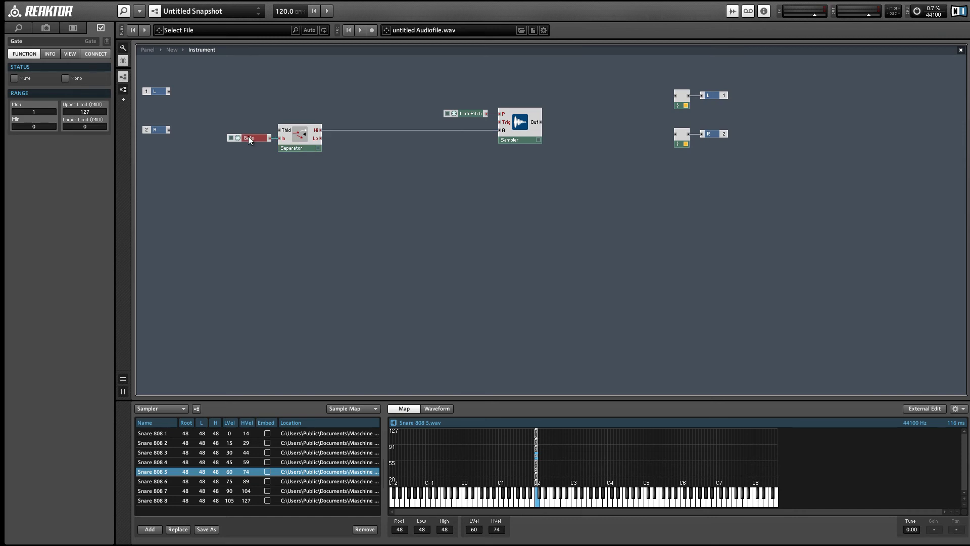
{"action": "left_click", "coordinate": [284, 173]}
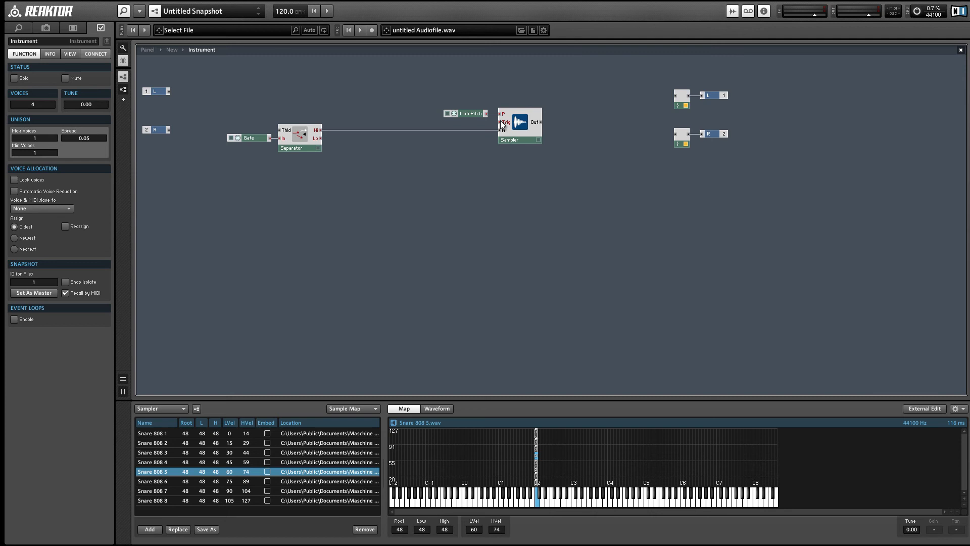
Move the Gate, Separator, NotePitch and Sampler modules down and to the right.
{"action": "mouse_move", "coordinate": [502, 123]}
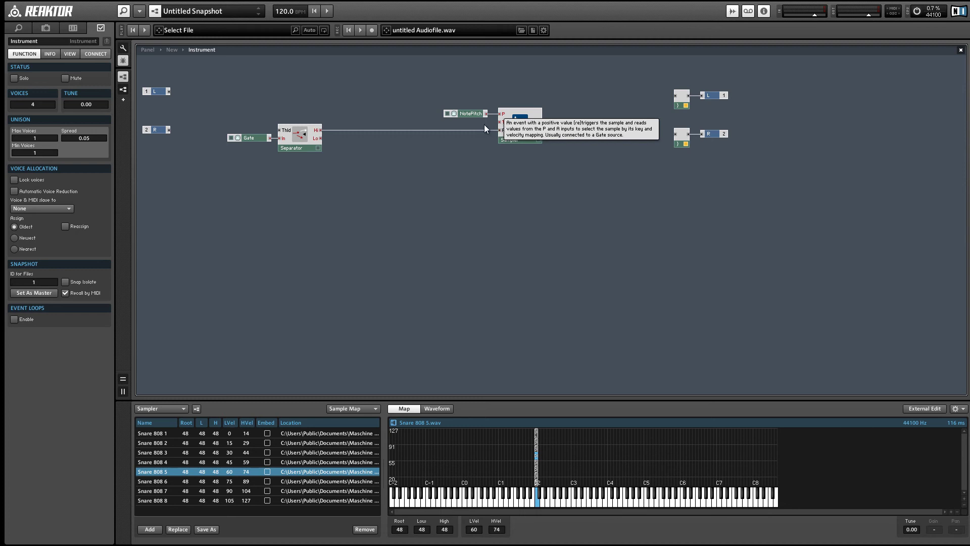
{"action": "left_click_drag", "start_coordinate": [230, 94], "coordinate": [543, 191]}
{"action": "left_click", "coordinate": [411, 206]}
Add a Randomize event module and place it above the existing modules.
{"action": "right_click", "coordinate": [387, 216]}
{"action": "mouse_move", "coordinate": [425, 220]}
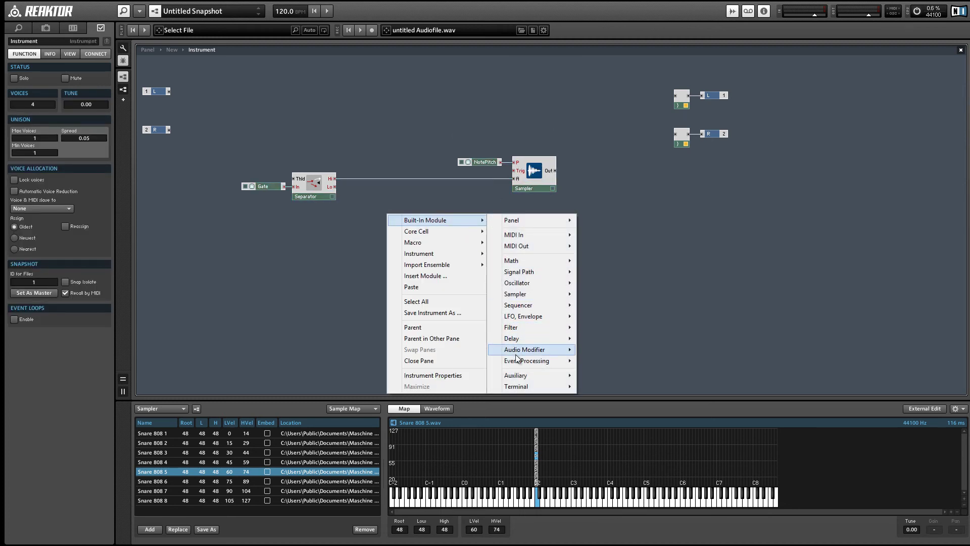
{"action": "mouse_move", "coordinate": [521, 360]}
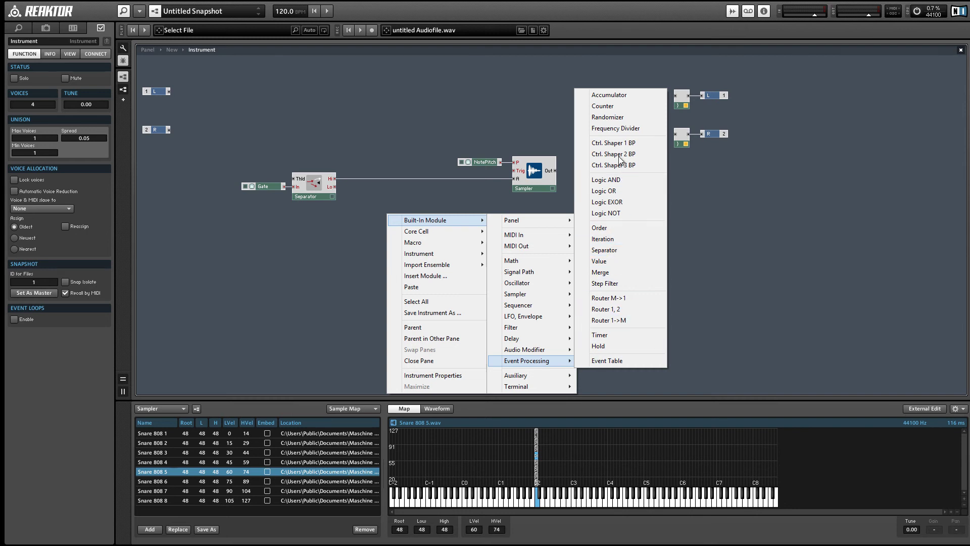
{"action": "left_click", "coordinate": [608, 117]}
{"action": "left_click_drag", "start_coordinate": [418, 234], "coordinate": [415, 118]}
{"action": "left_click", "coordinate": [401, 140]}
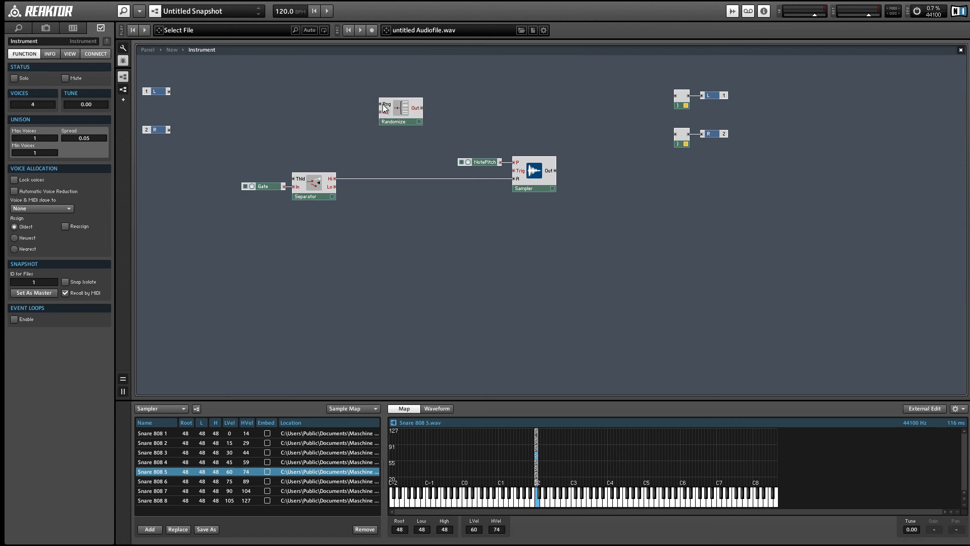
{"action": "mouse_move", "coordinate": [382, 106]}
Wire a 0.5 constant into the Randomize Rng input and move it left.
{"action": "right_click", "coordinate": [384, 107]}
{"action": "left_click", "coordinate": [404, 118]}
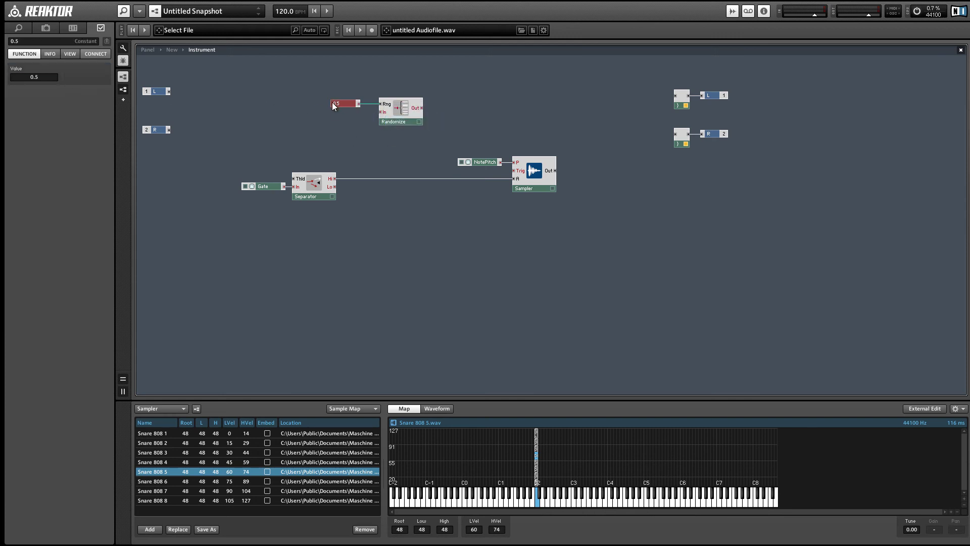
{"action": "left_click_drag", "start_coordinate": [332, 104], "coordinate": [280, 105]}
Add a Value module feeding Randomize In, then select the 0.5, Value and Randomize modules.
{"action": "right_click", "coordinate": [329, 76]}
{"action": "mouse_move", "coordinate": [384, 82]}
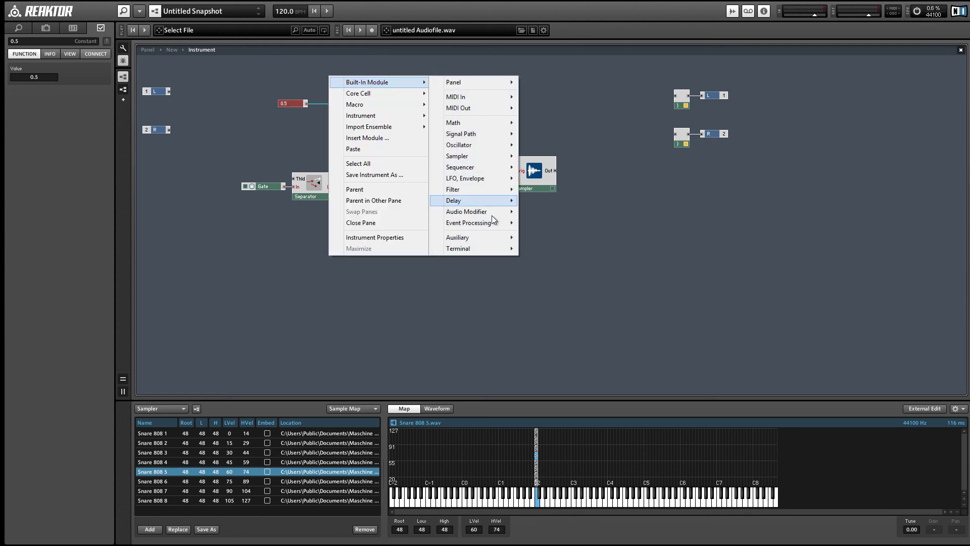
{"action": "mouse_move", "coordinate": [480, 222]}
{"action": "left_click", "coordinate": [569, 399]}
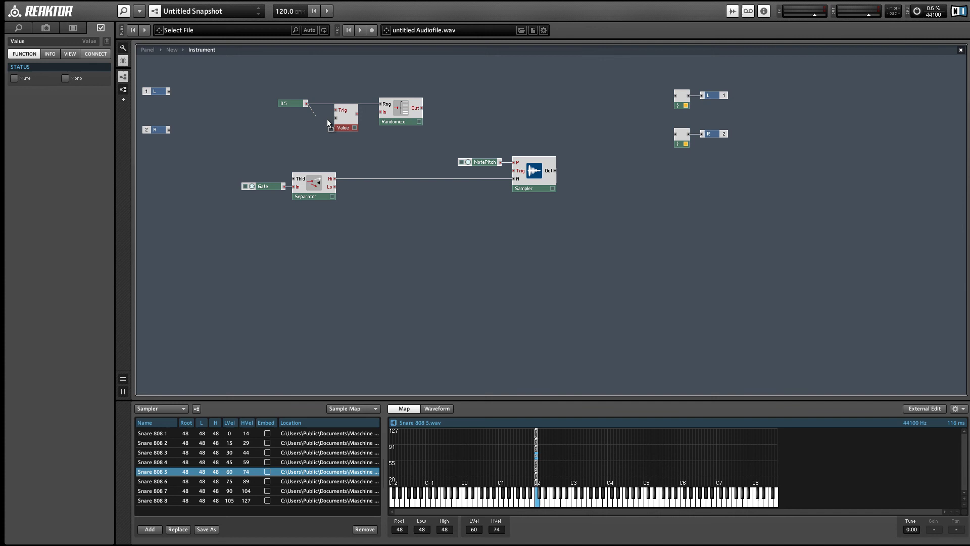
{"action": "left_click_drag", "start_coordinate": [357, 114], "coordinate": [380, 111]}
{"action": "left_click_drag", "start_coordinate": [293, 80], "coordinate": [439, 157]}
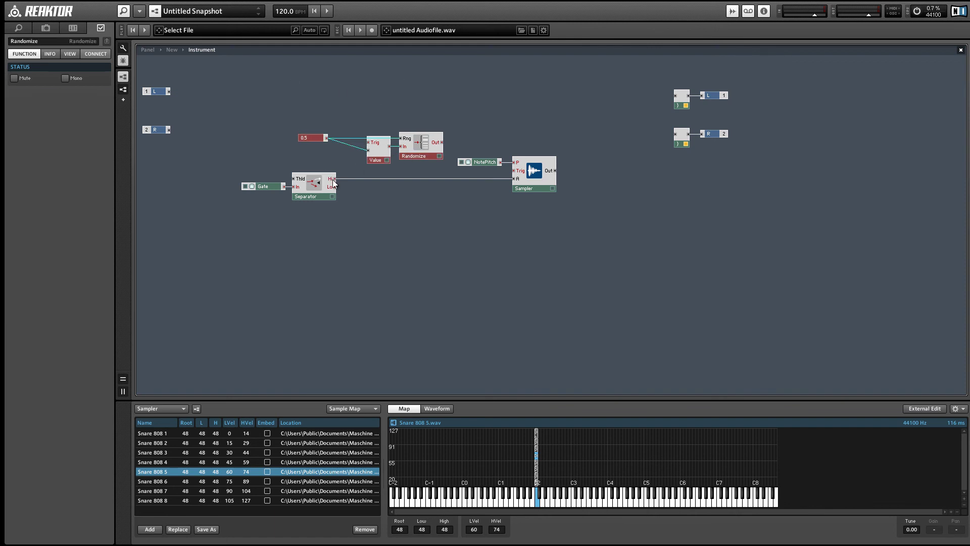
Connect Separator Hi to Value's Trig and Randomize Out to the Sampler trigger, moving NotePitch and Sampler right.
{"action": "left_click_drag", "start_coordinate": [334, 180], "coordinate": [369, 143]}
{"action": "left_click_drag", "start_coordinate": [469, 145], "coordinate": [593, 181]}
{"action": "left_click_drag", "start_coordinate": [442, 142], "coordinate": [548, 171]}
{"action": "left_click_drag", "start_coordinate": [299, 105], "coordinate": [423, 177]}
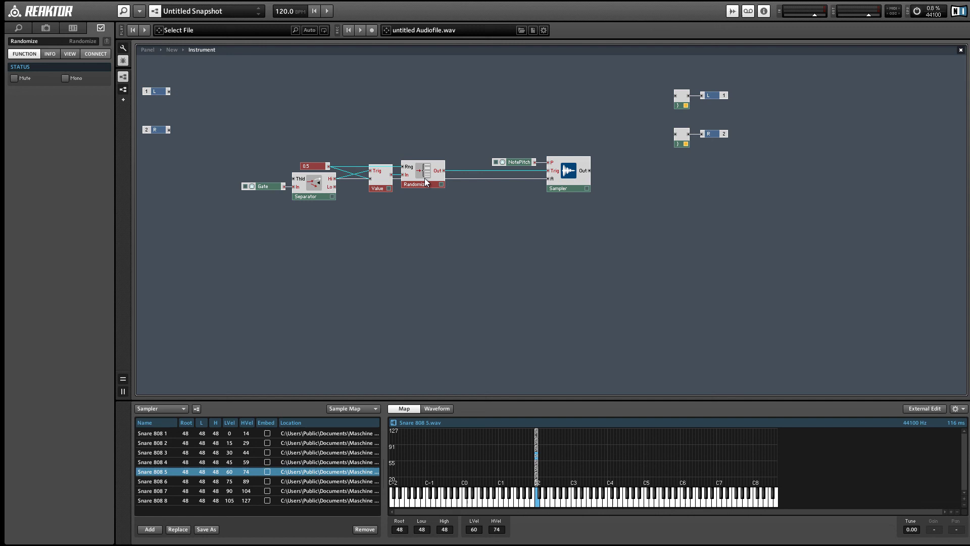
Shift the Gate, 0.5, Separator, Value and Randomize modules right into a neat row.
{"action": "left_click_drag", "start_coordinate": [424, 178], "coordinate": [430, 177]}
{"action": "left_click", "coordinate": [267, 147]}
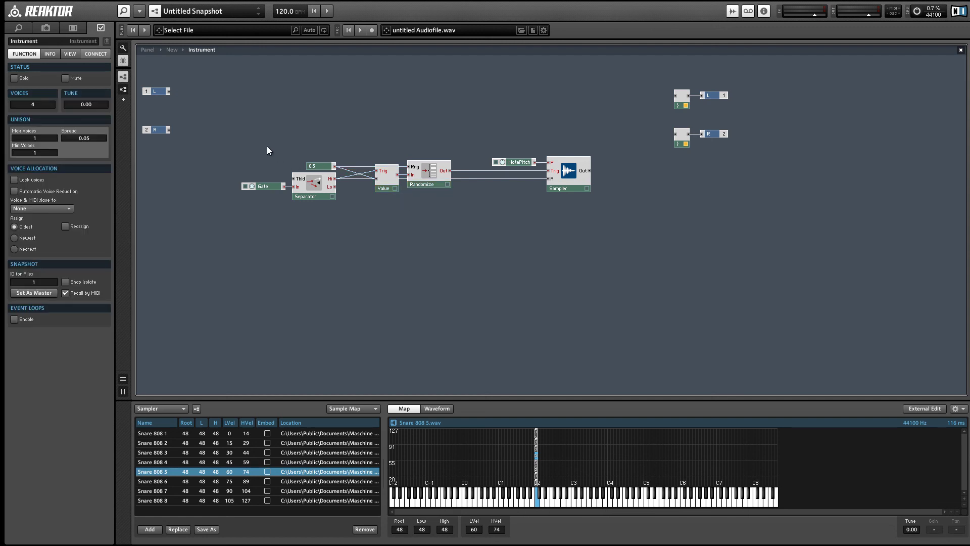
{"action": "left_click_drag", "start_coordinate": [201, 139], "coordinate": [342, 192]}
{"action": "left_click_drag", "start_coordinate": [281, 150], "coordinate": [430, 214]}
{"action": "left_click_drag", "start_coordinate": [447, 172], "coordinate": [483, 171]}
{"action": "left_click", "coordinate": [521, 207]}
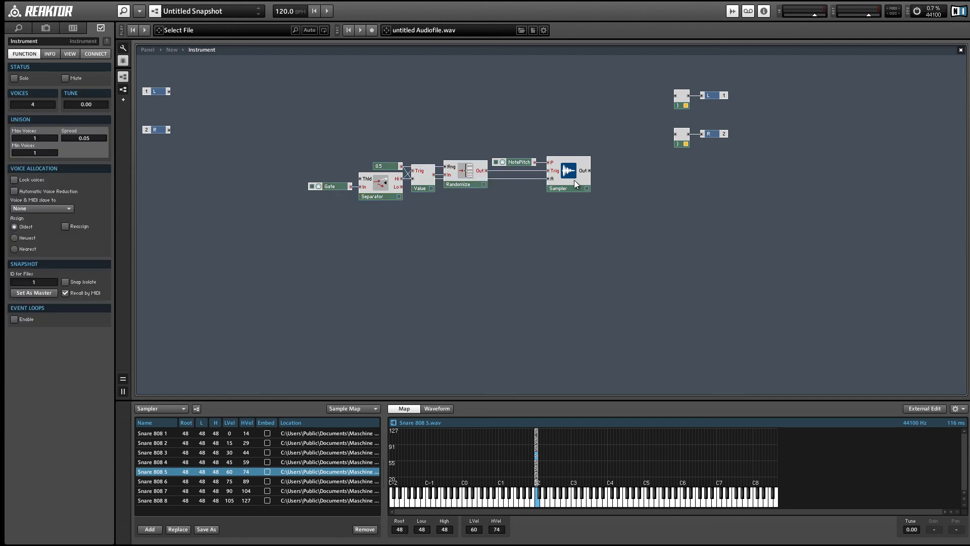
Connect Sampler Out to the L output and move the whole chain up beside the outputs.
{"action": "left_click_drag", "start_coordinate": [589, 171], "coordinate": [675, 95]}
{"action": "left_click_drag", "start_coordinate": [271, 131], "coordinate": [491, 229]}
{"action": "left_click_drag", "start_coordinate": [550, 241], "coordinate": [553, 235]}
{"action": "left_click_drag", "start_coordinate": [566, 190], "coordinate": [578, 112]}
{"action": "left_click", "coordinate": [518, 140]}
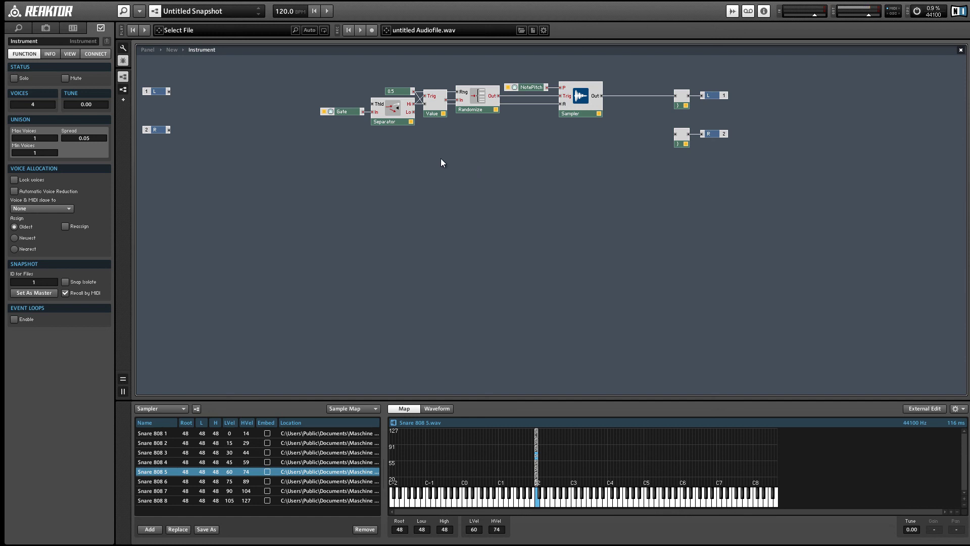
{"action": "mouse_move", "coordinate": [524, 100]}
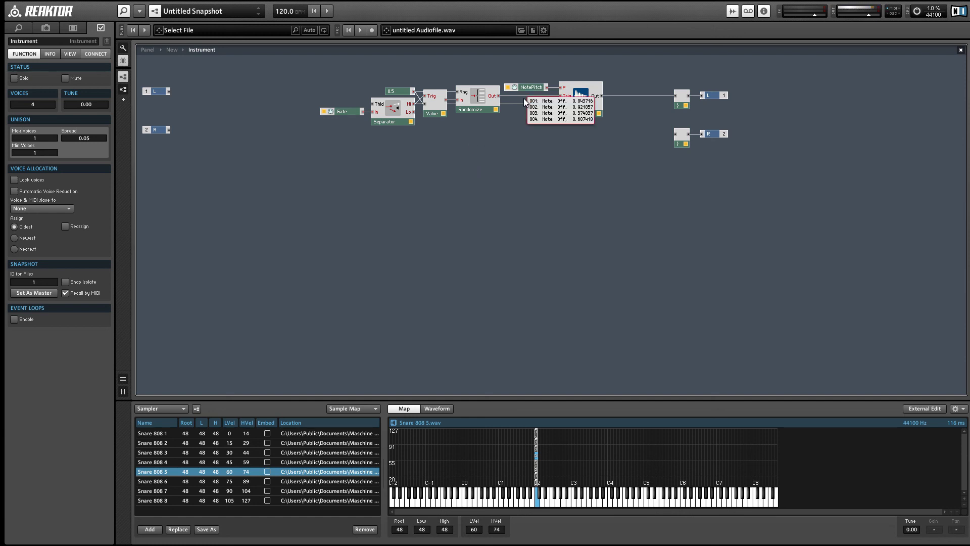